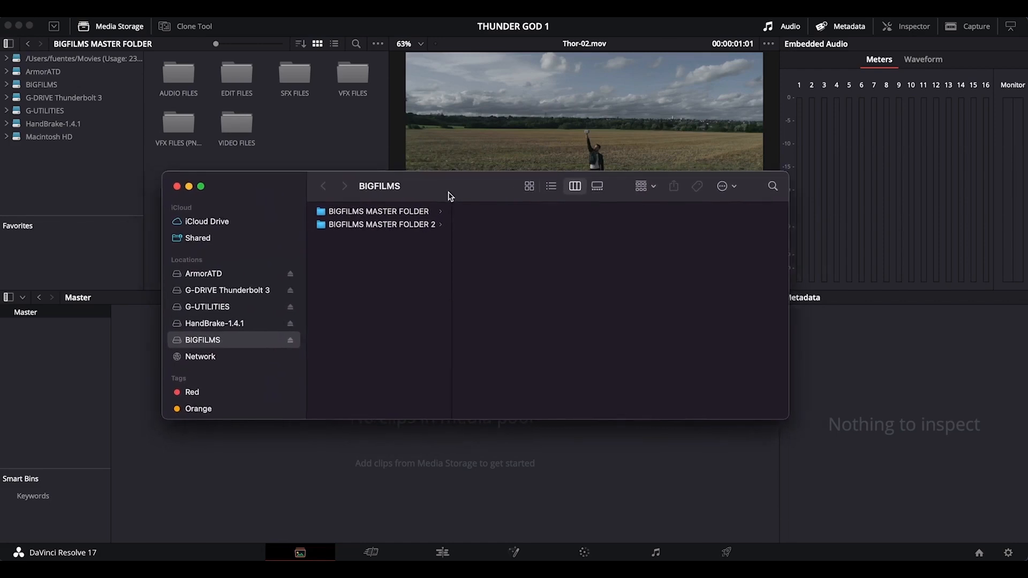
Examine the THUNDER GOD video folder and the VFX FILES folder inside BIGFILMS MASTER FOLDER in Finder.
click(390, 214)
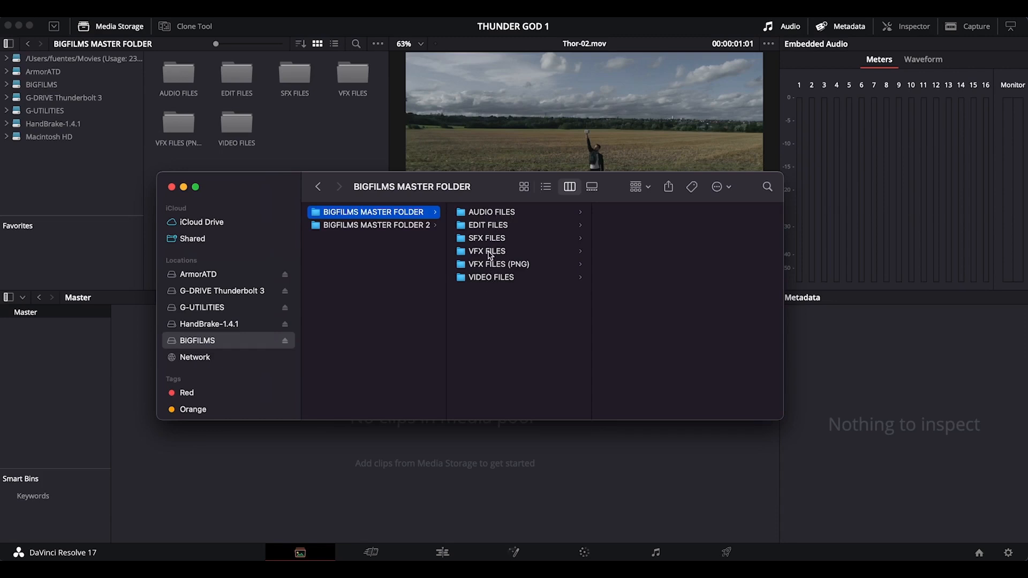
click(506, 280)
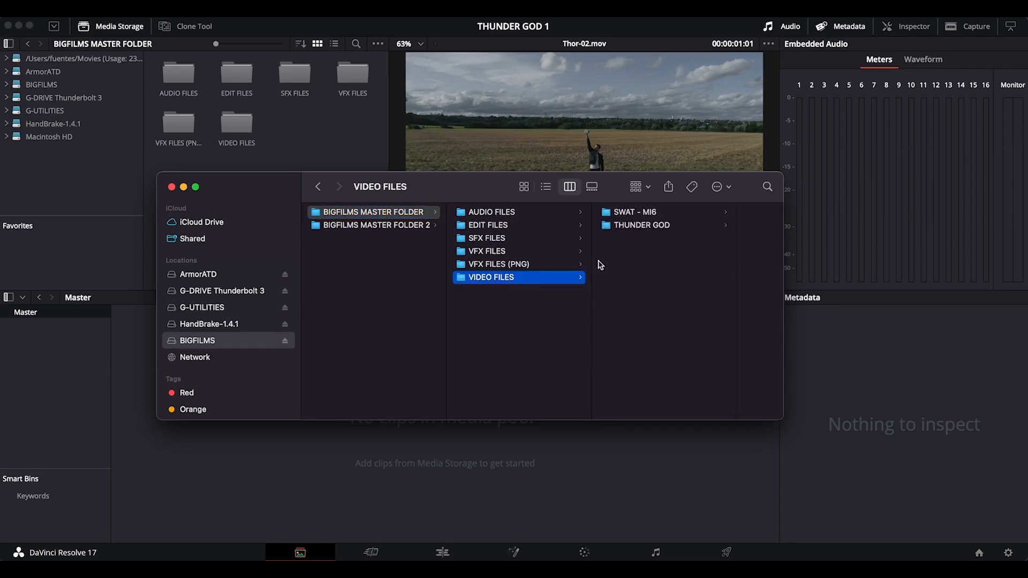
click(638, 214)
click(573, 226)
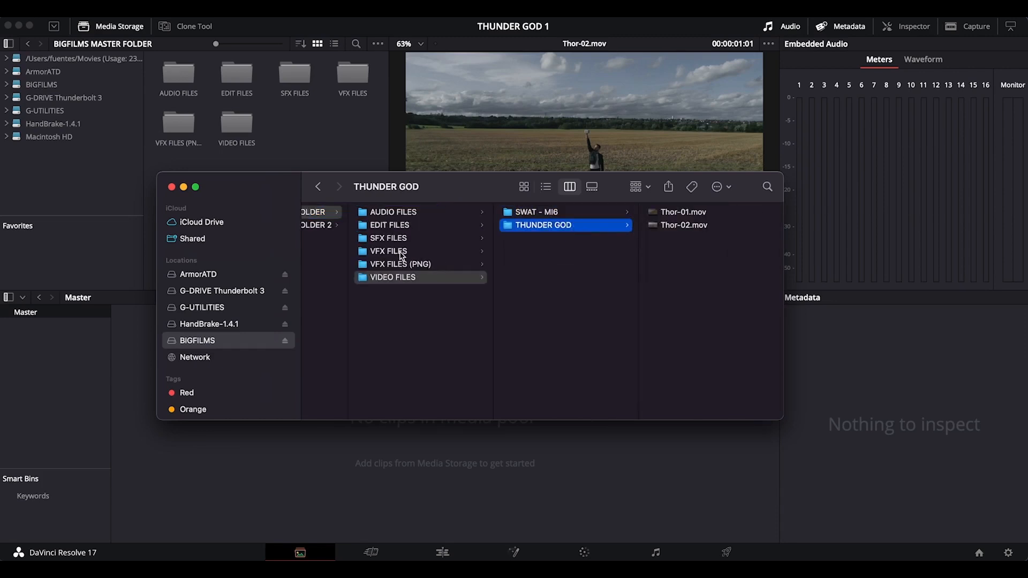
click(407, 253)
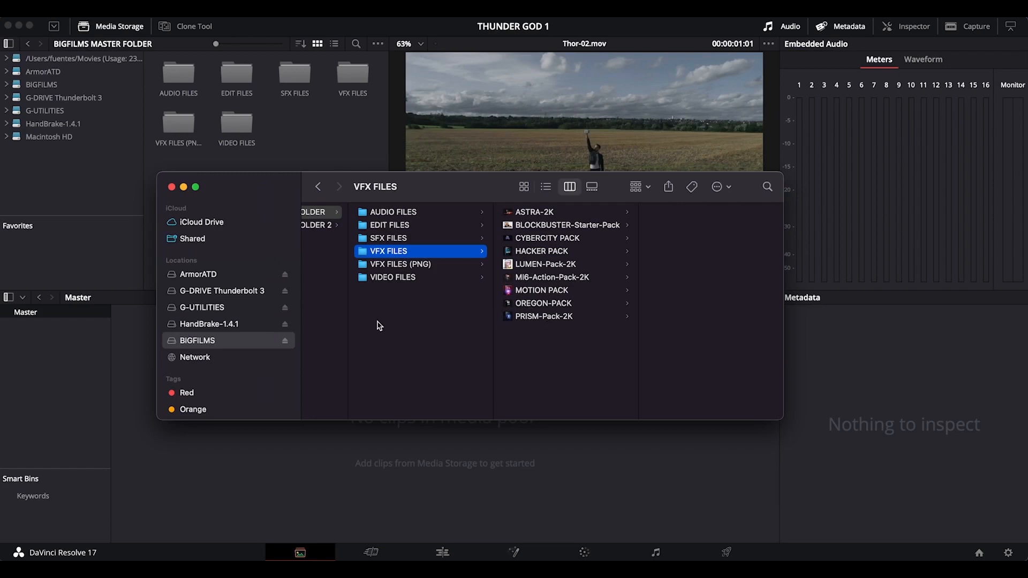
scroll(512, 335, left, 3)
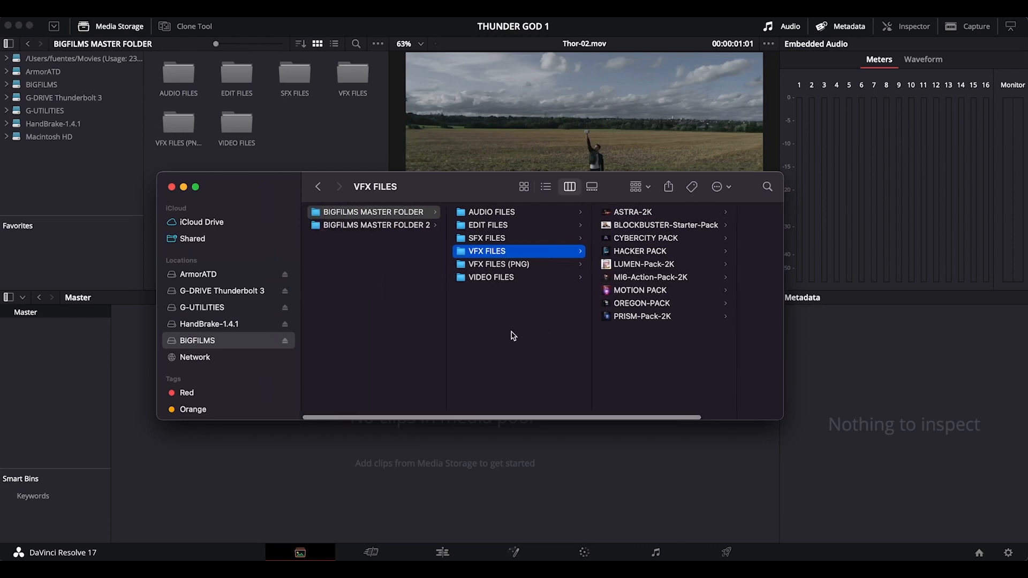
click(328, 138)
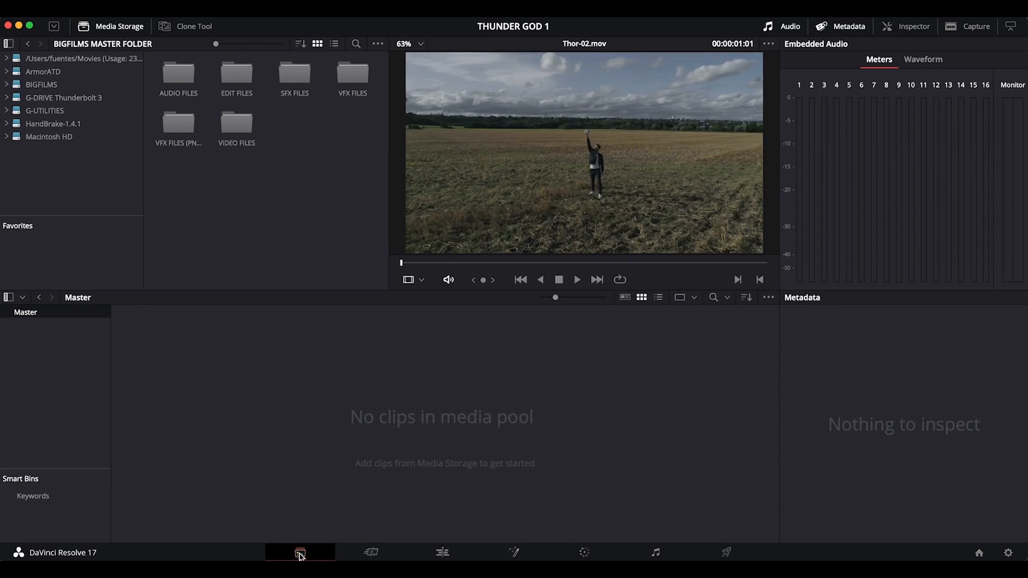
Browse the BIGFILMS drive in DaVinci Resolve's media storage, viewing the THUNDER GOD clips and the VFX FILES folder in BIGFILMS MASTER FOLDER.
click(41, 86)
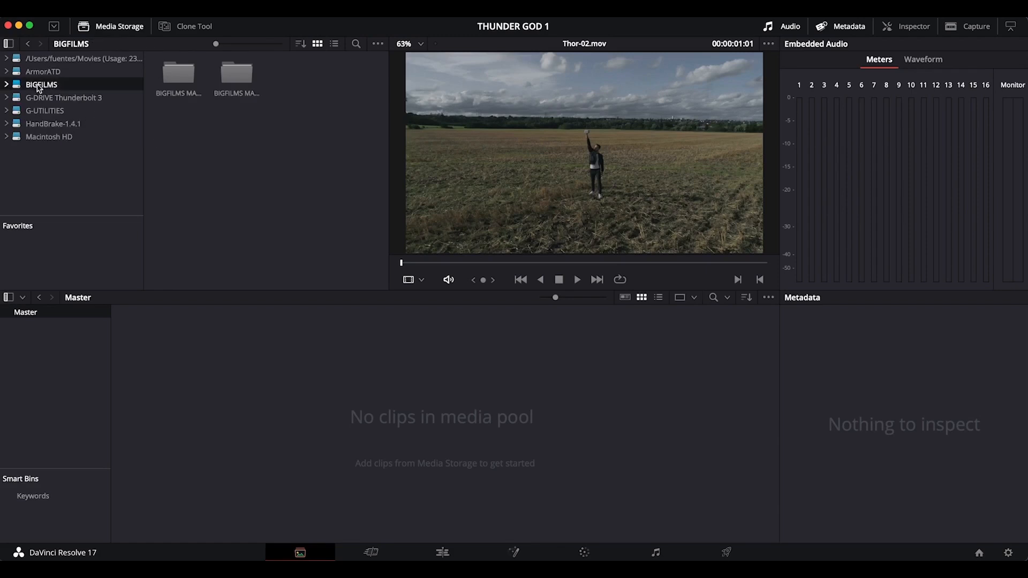
click(171, 80)
double_click(173, 80)
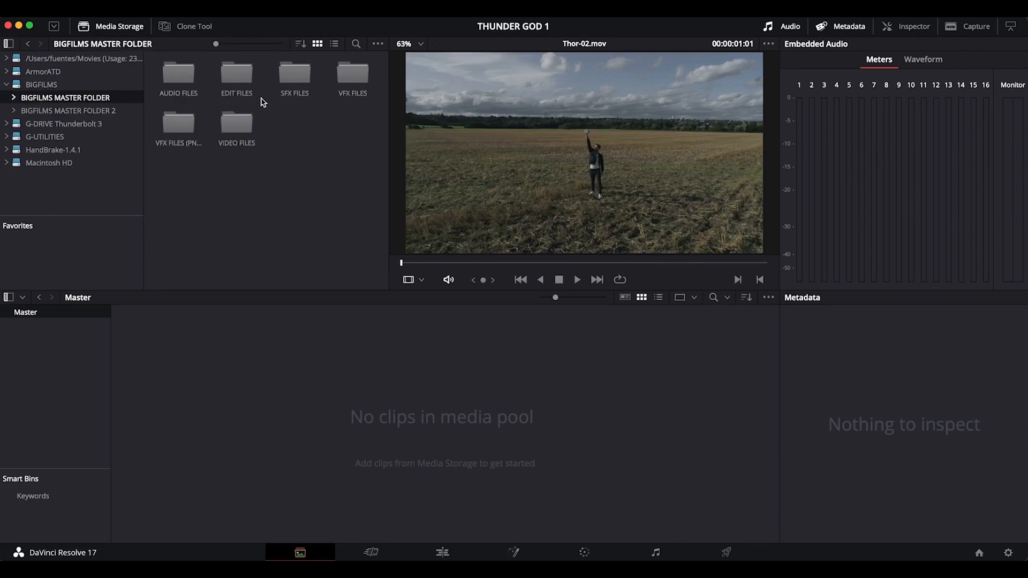
double_click(239, 125)
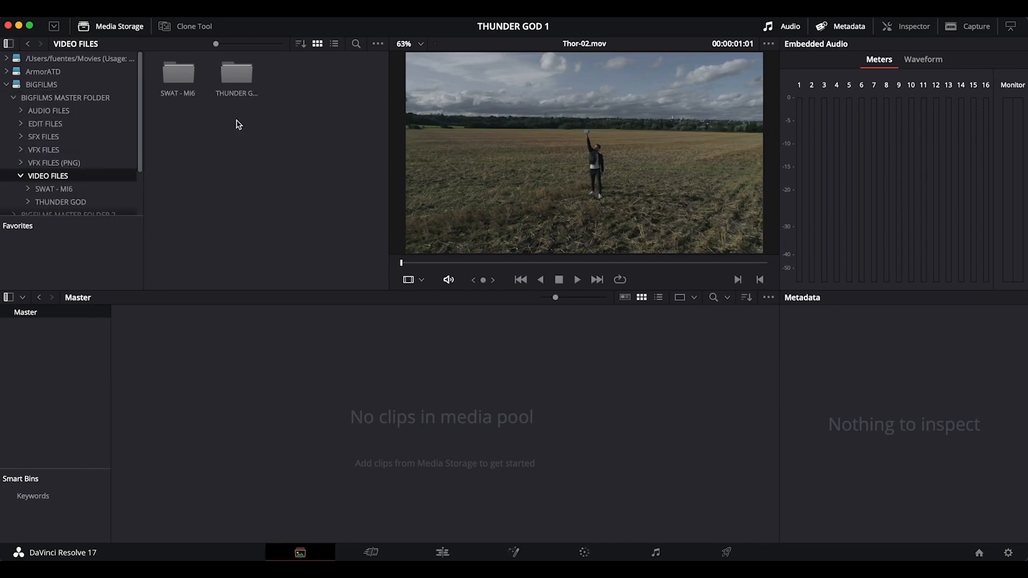
double_click(237, 81)
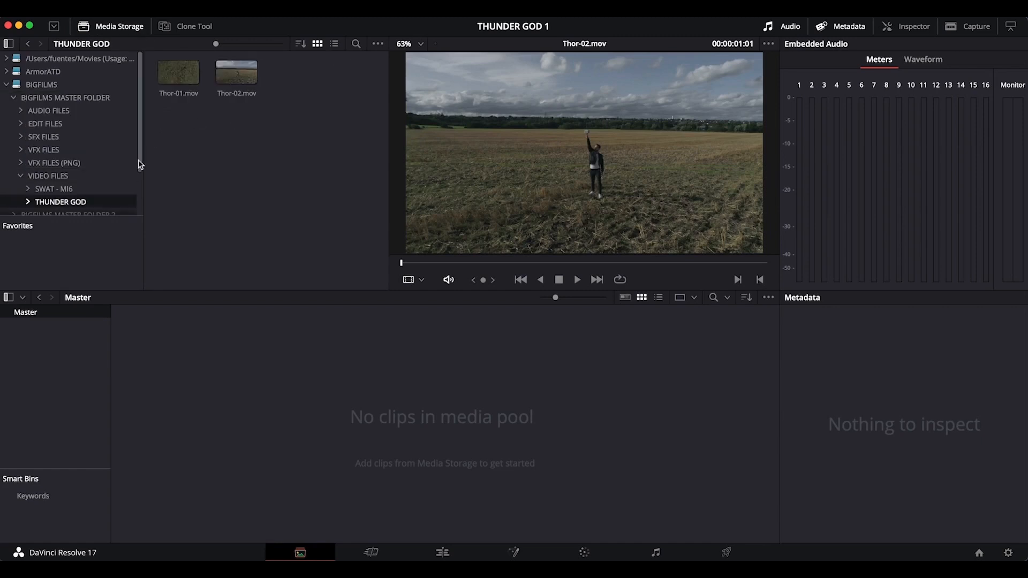
click(63, 150)
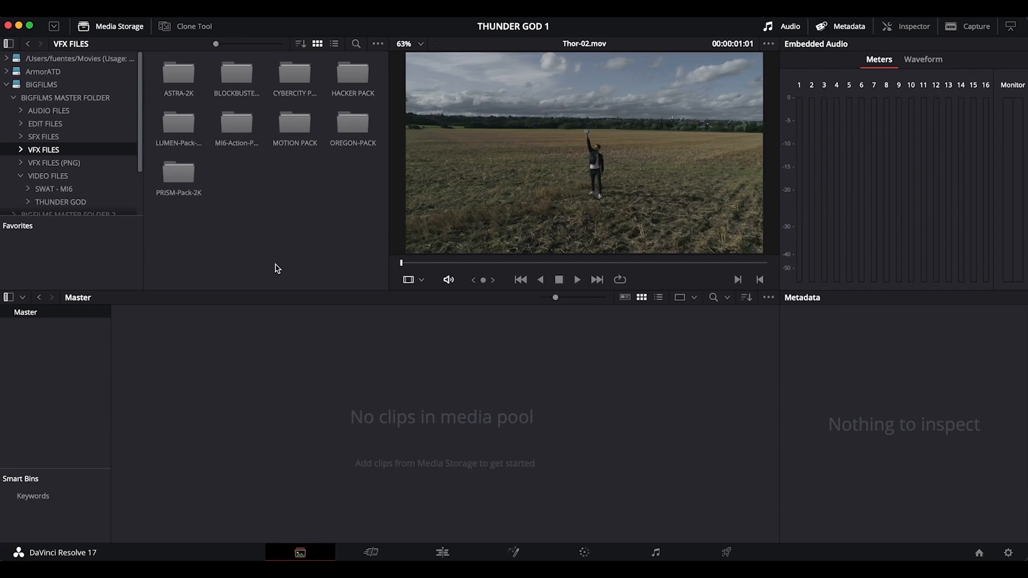
Switch to the Cut page and create a bin named MOVIE FILES in the Master bin.
click(371, 555)
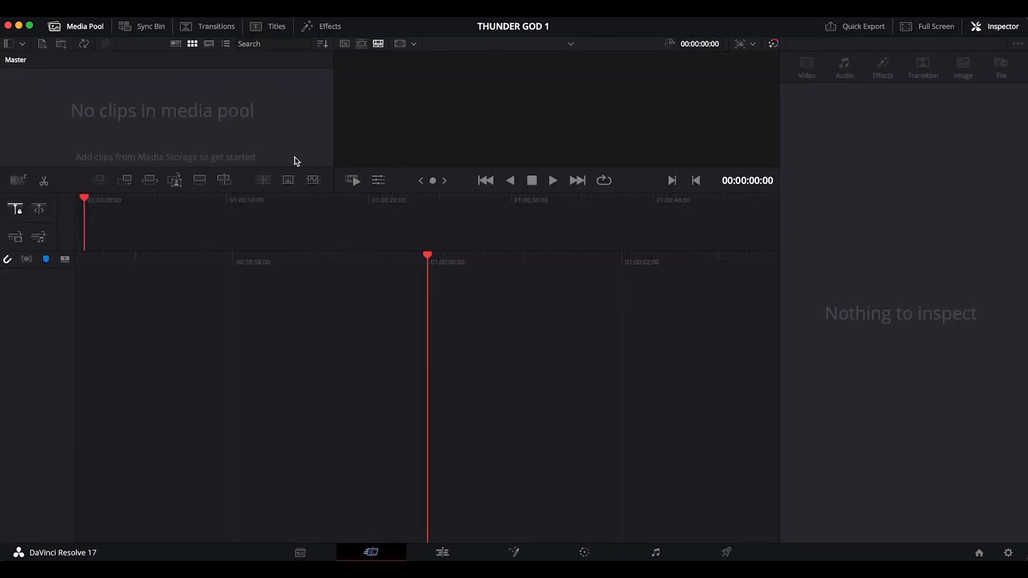
click(23, 45)
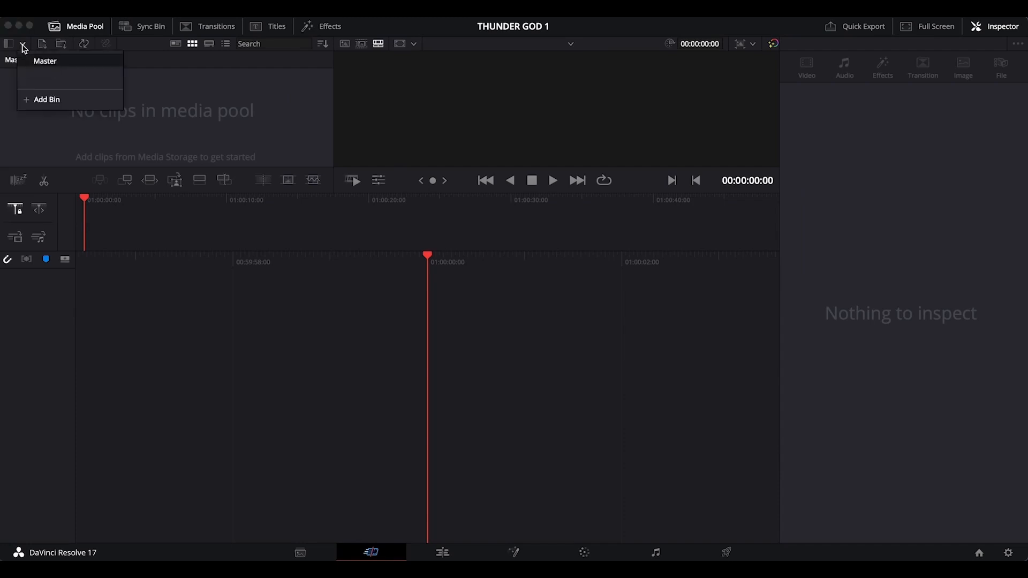
click(41, 100)
key(Return)
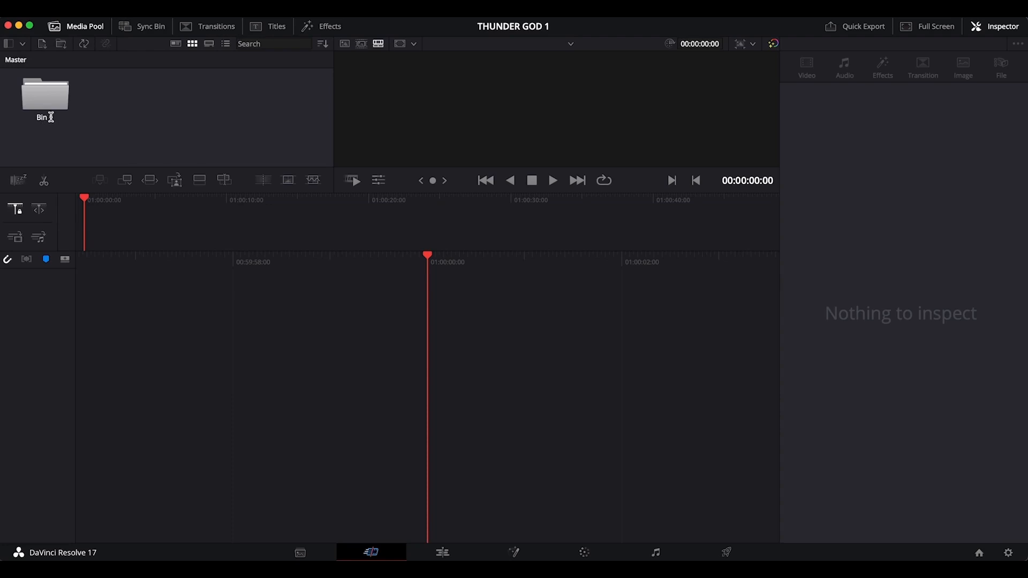
double_click(33, 118)
text(MOVIE FILES)
key(Return)
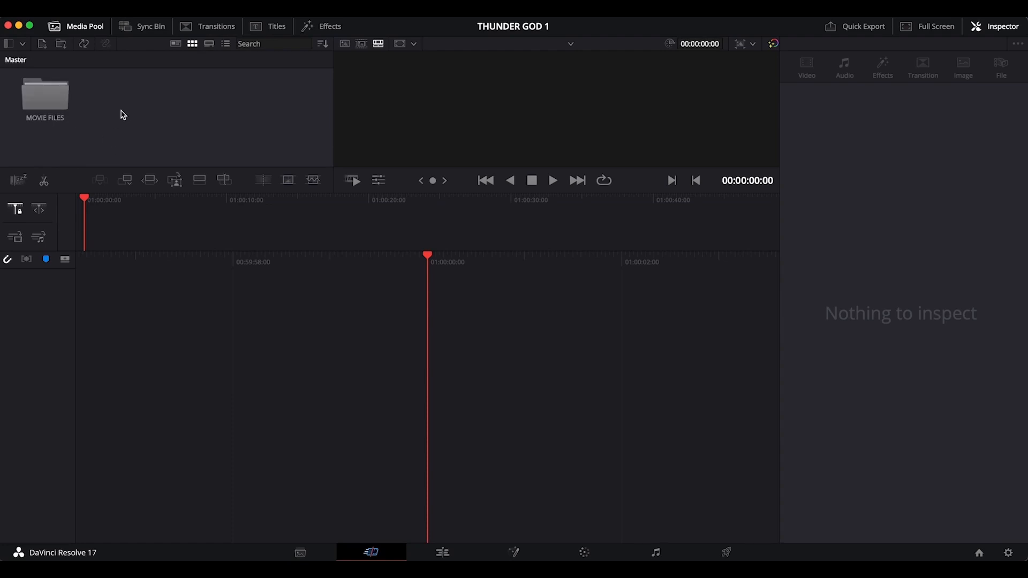
Add a second bin named VFX FILES to the Master bin.
click(22, 44)
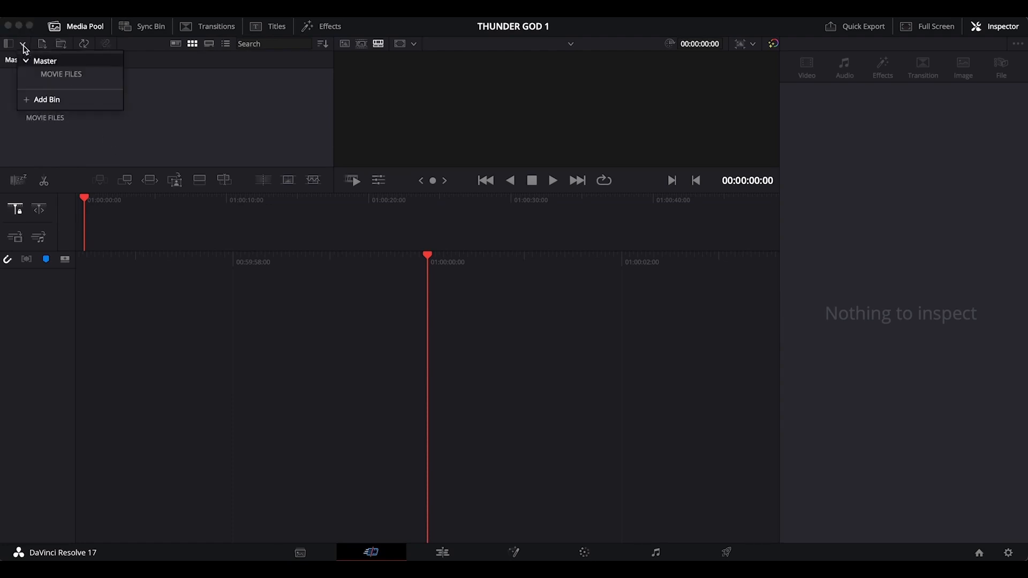
click(41, 100)
text(VFX FILES)
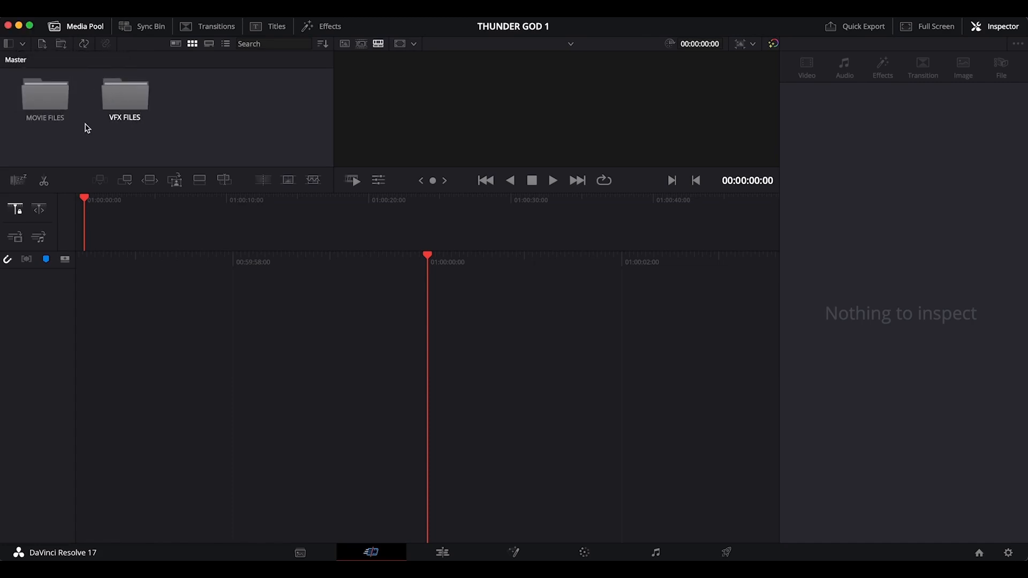
key(Return)
Add a third bin named SFX FILES to the Master bin.
click(23, 45)
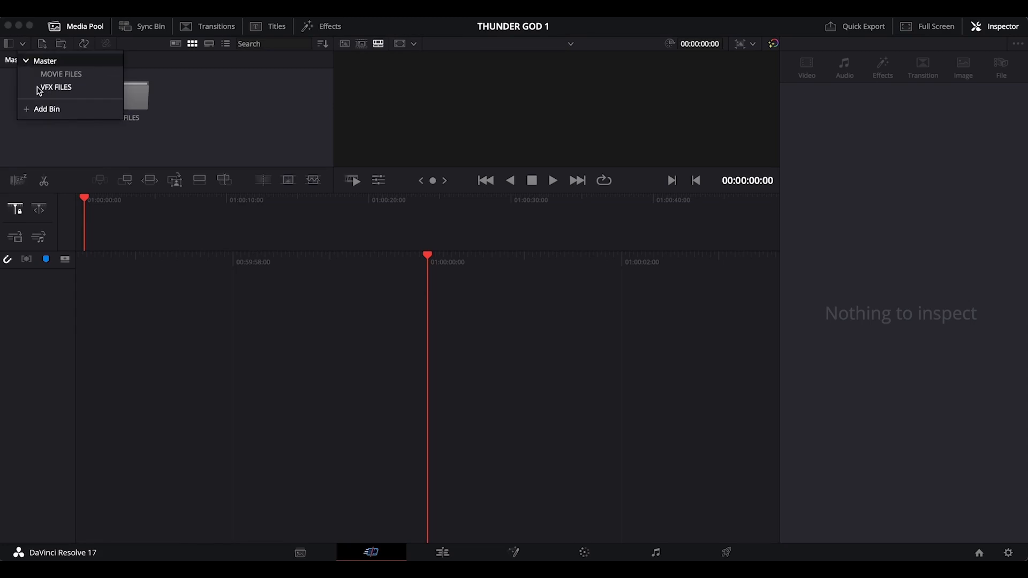
click(41, 108)
text(S)
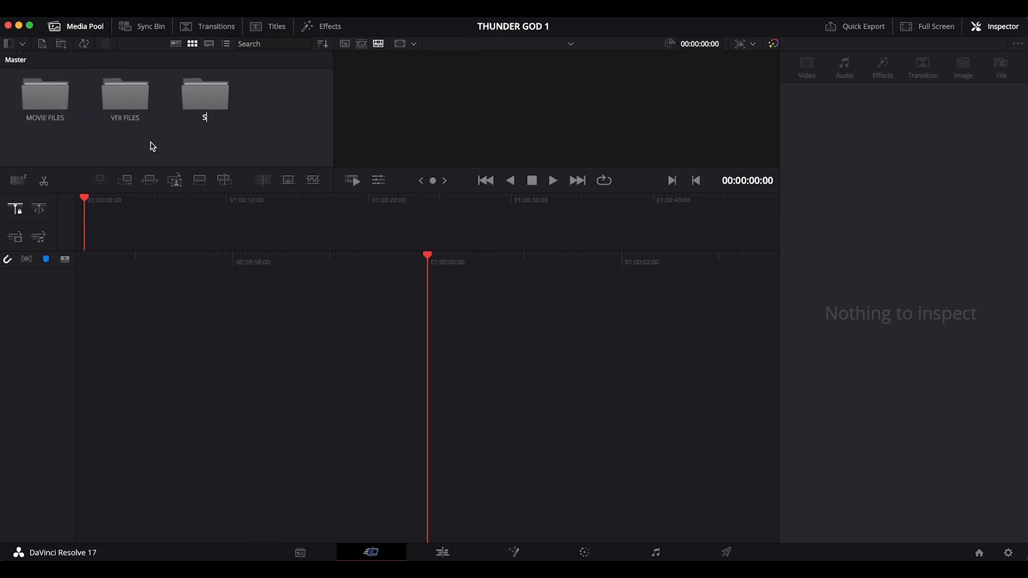
text(FX FILES)
key(Return)
Import the THUNDER GOD folder from BIGFILMS MASTER FOLDER's VIDEO FILES into the MOVIE FILES bin, keeping the project frame rate.
double_click(47, 94)
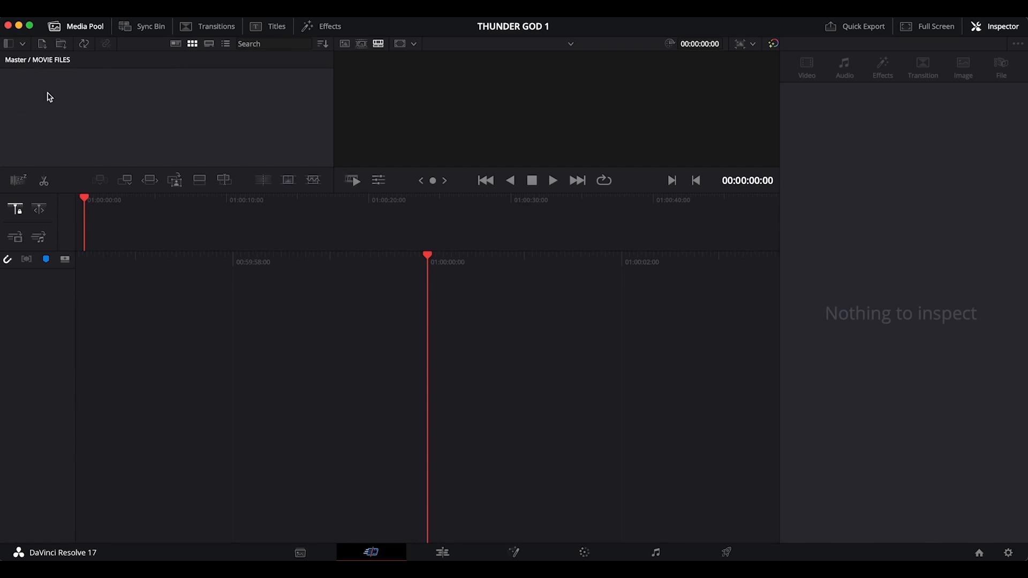
click(62, 45)
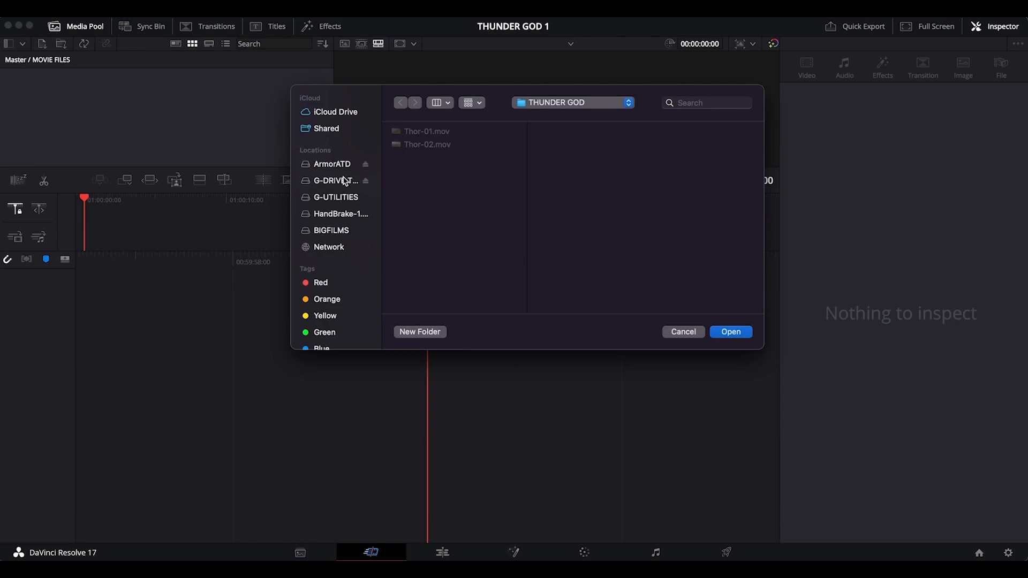
click(335, 231)
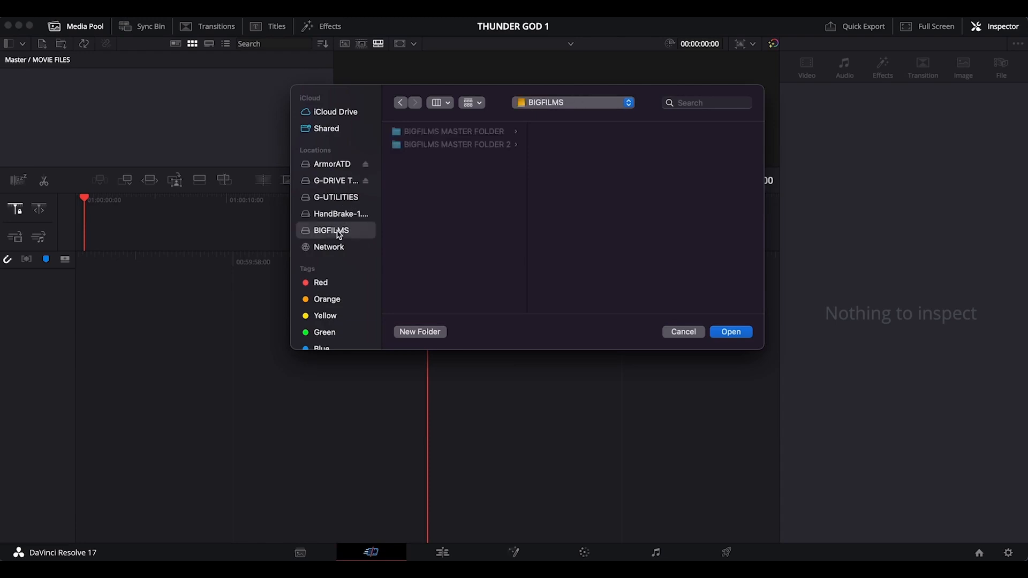
click(445, 135)
click(568, 198)
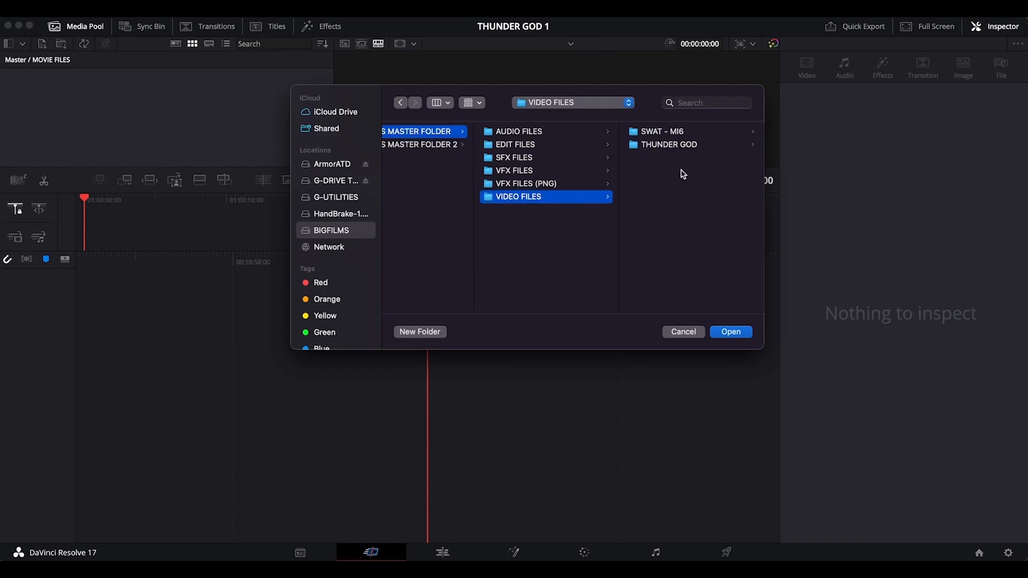
click(653, 145)
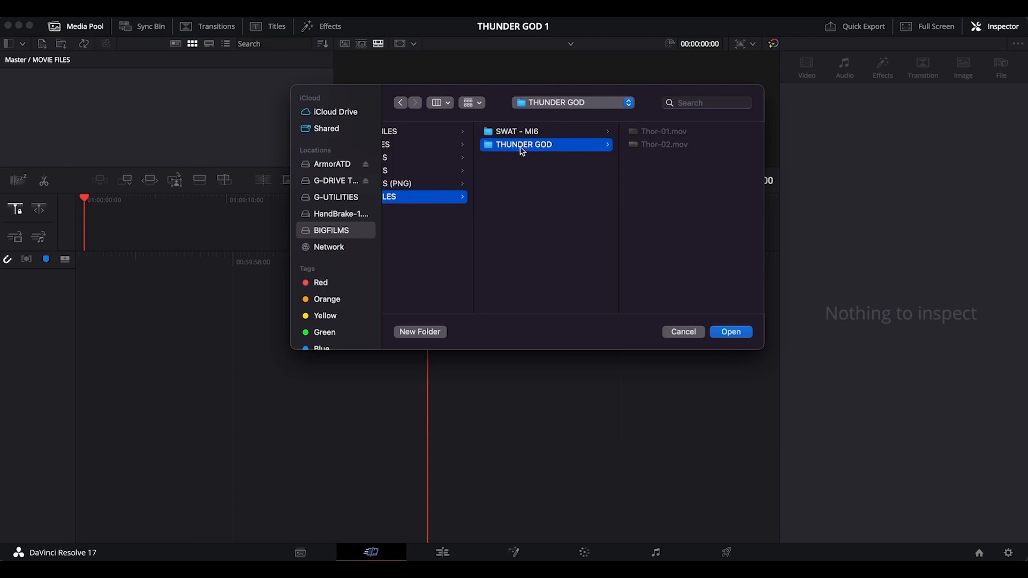
click(725, 335)
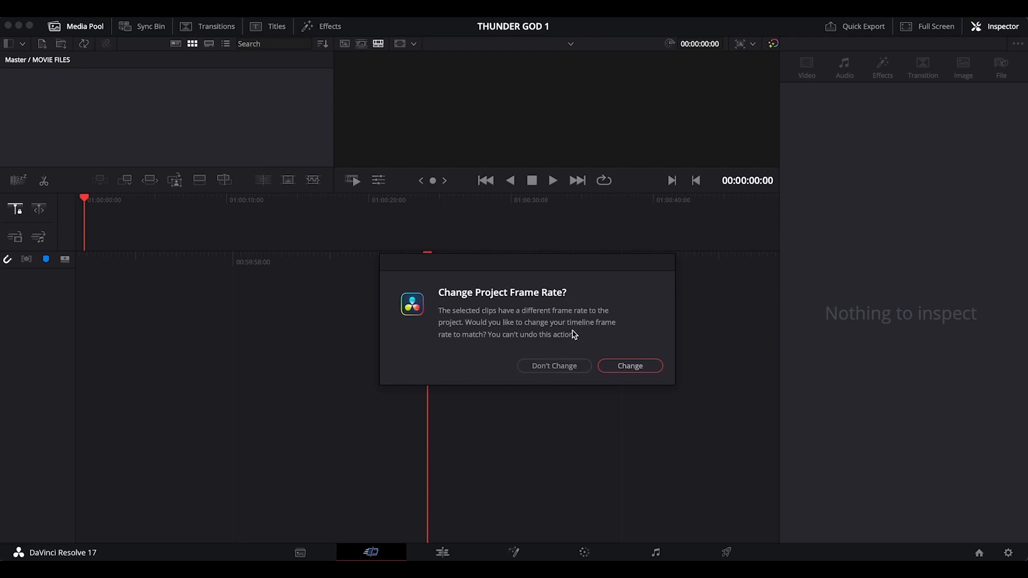
click(573, 367)
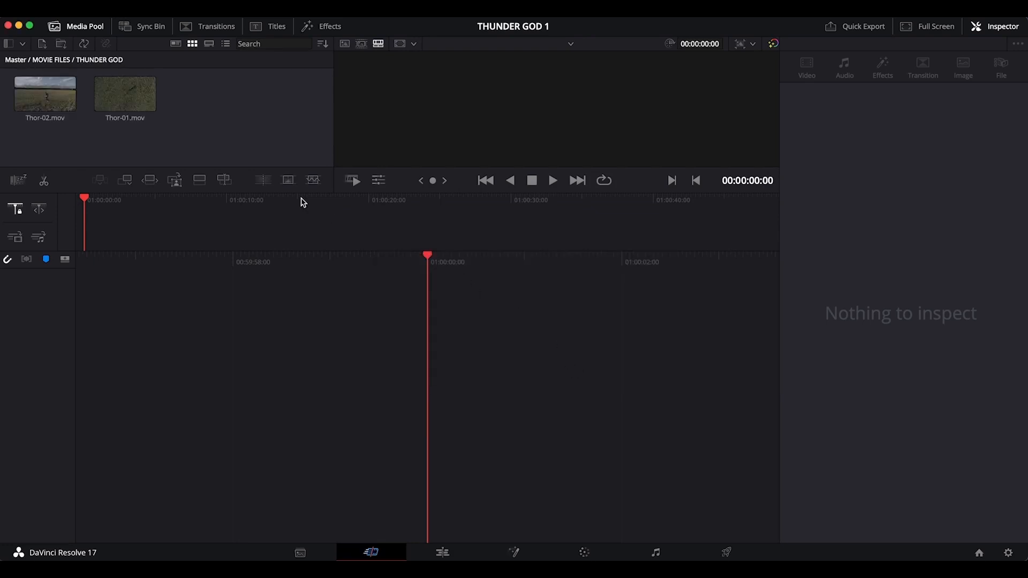
Check the imported clips by going back through the MOVIE FILES bin to its THUNDER GOD bin.
click(19, 60)
double_click(38, 100)
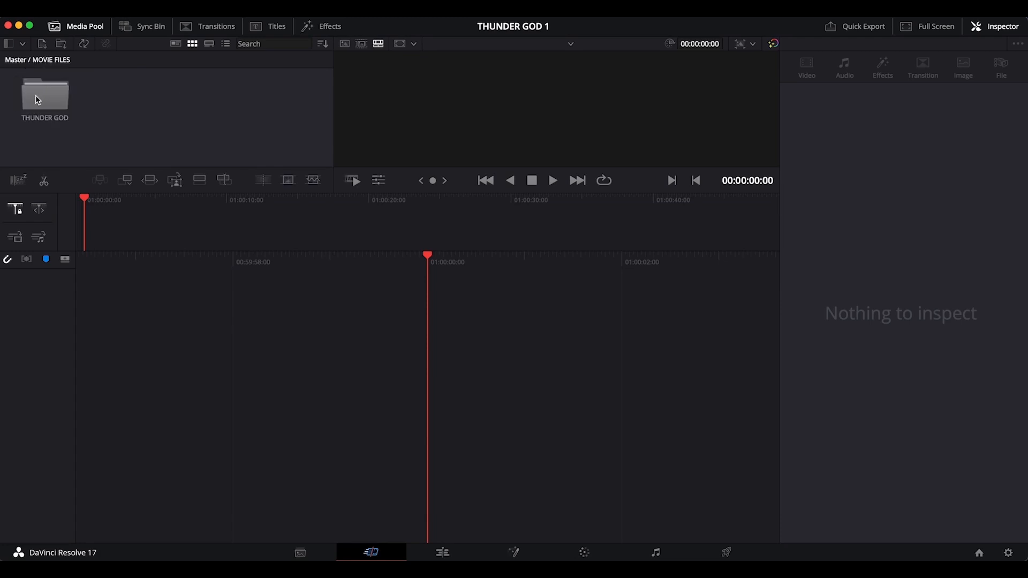
click(25, 45)
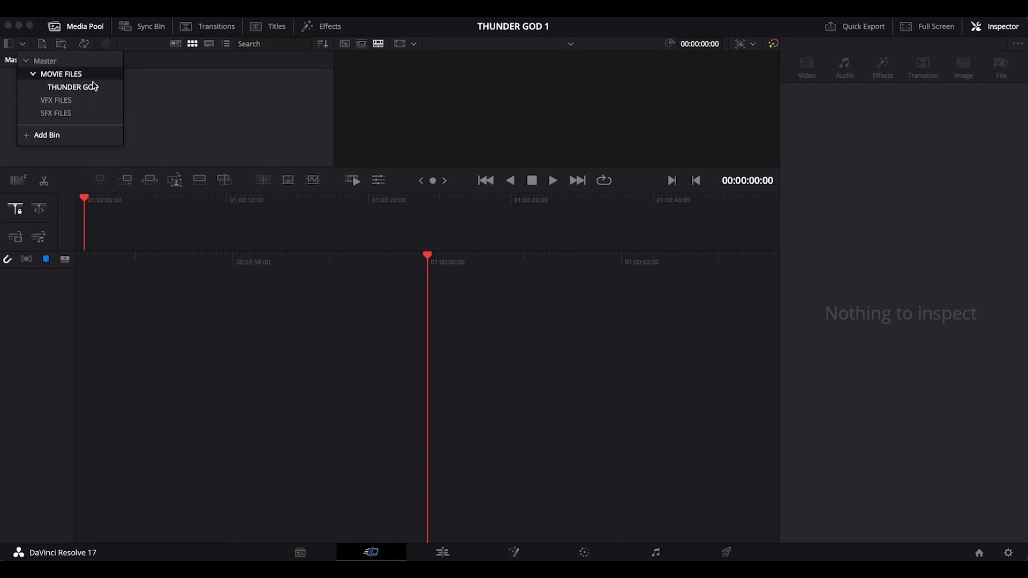
click(91, 88)
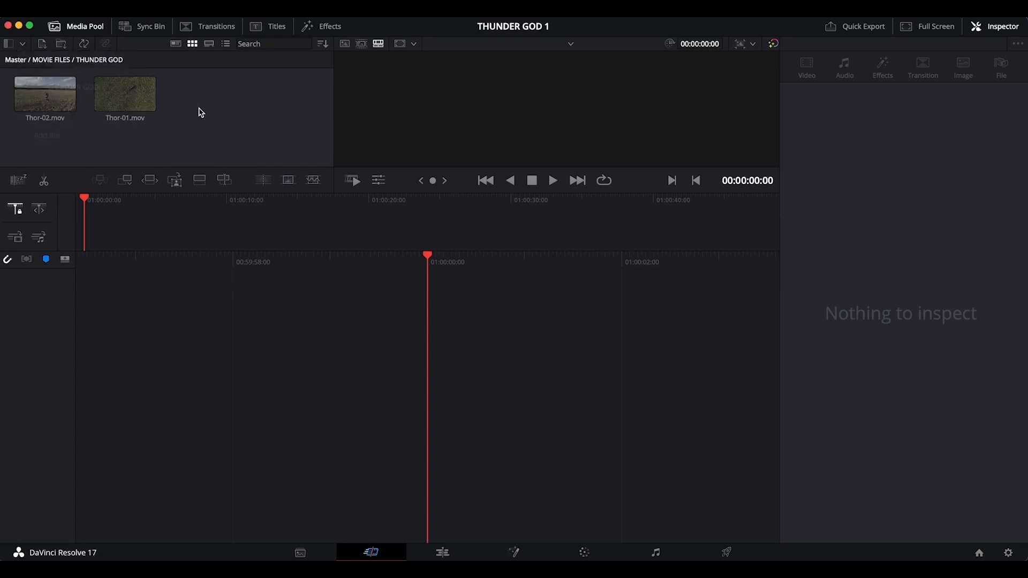
Open the VFX FILES bin in the media pool.
click(24, 46)
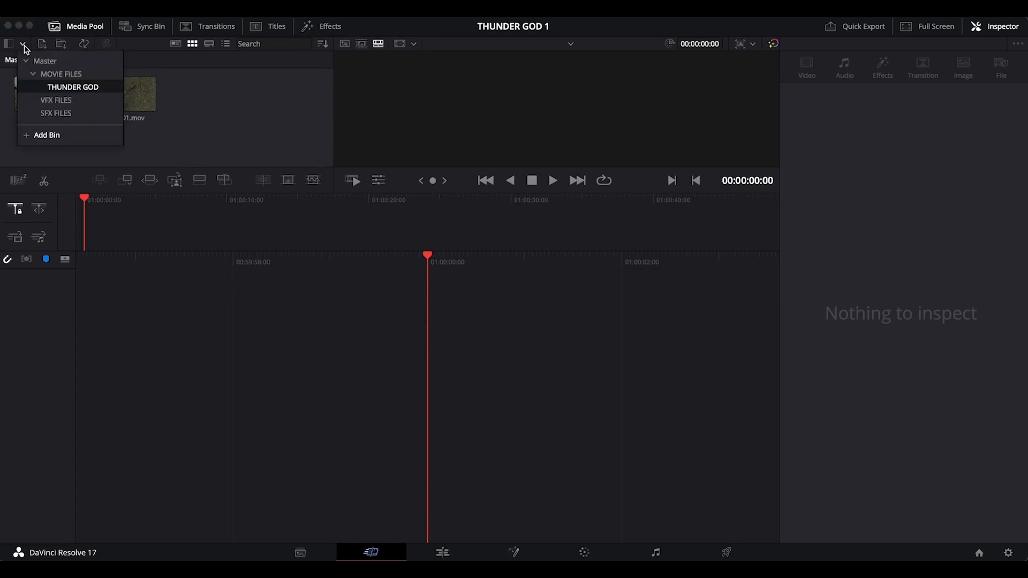
click(54, 100)
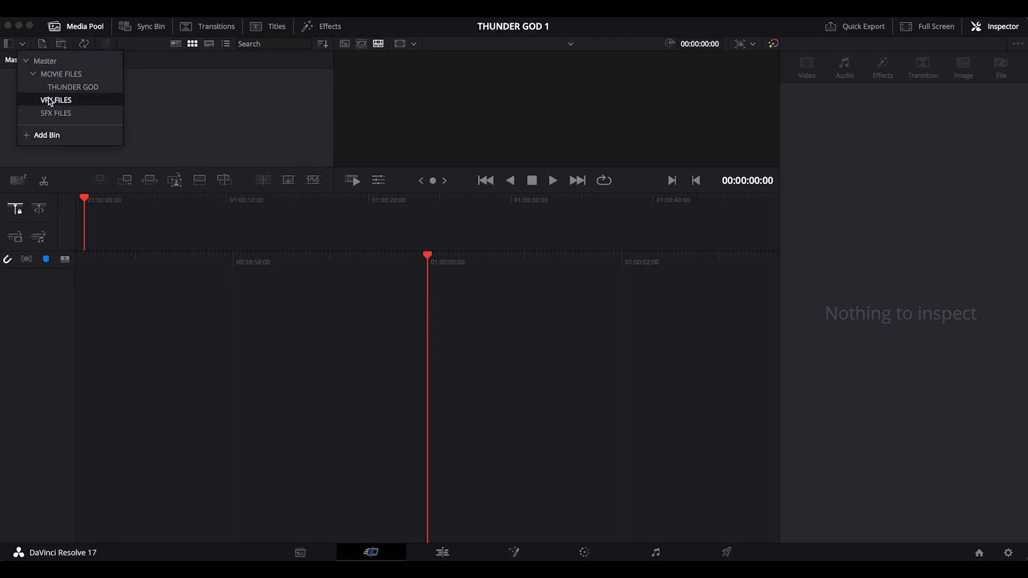
click(160, 119)
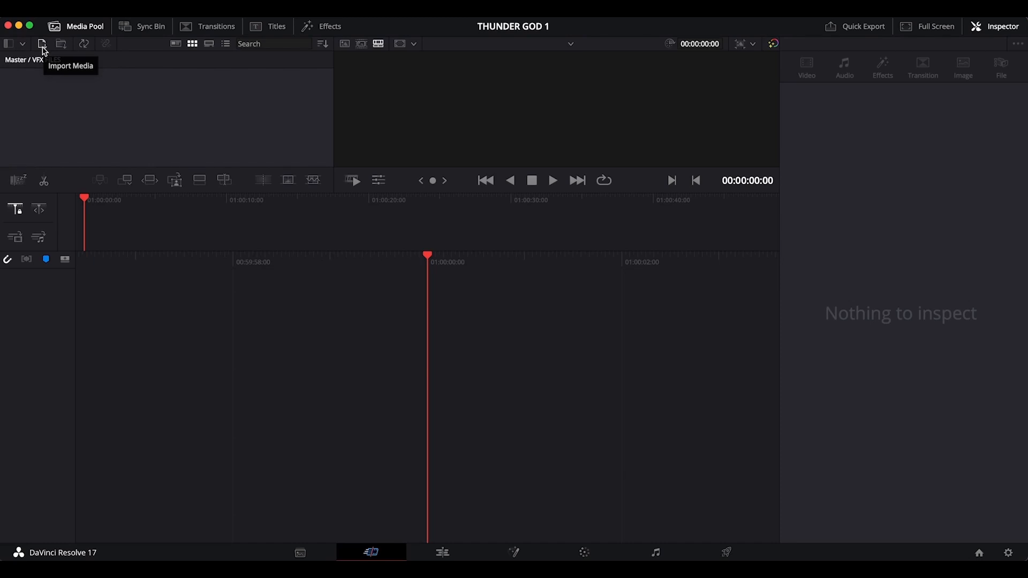
Import 01 - Electricity.mov through 05 - Electricity.mov from the BIGFILMS VFX FILES BLOCKBUSTER-Starter-Pack's EFFECTS folder, 4 - ELECTRICITY, into the VFX FILES bin.
click(43, 48)
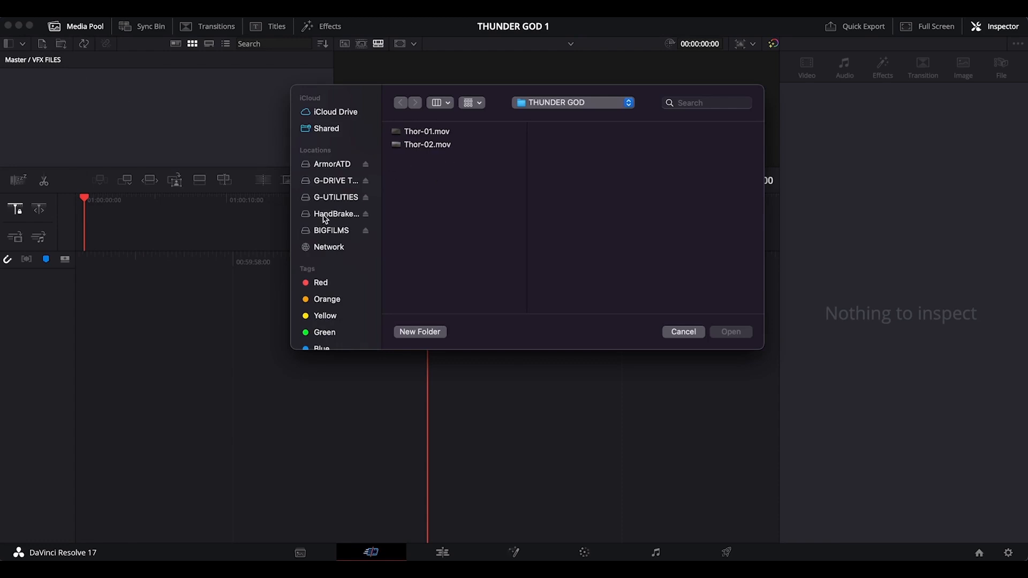
click(331, 230)
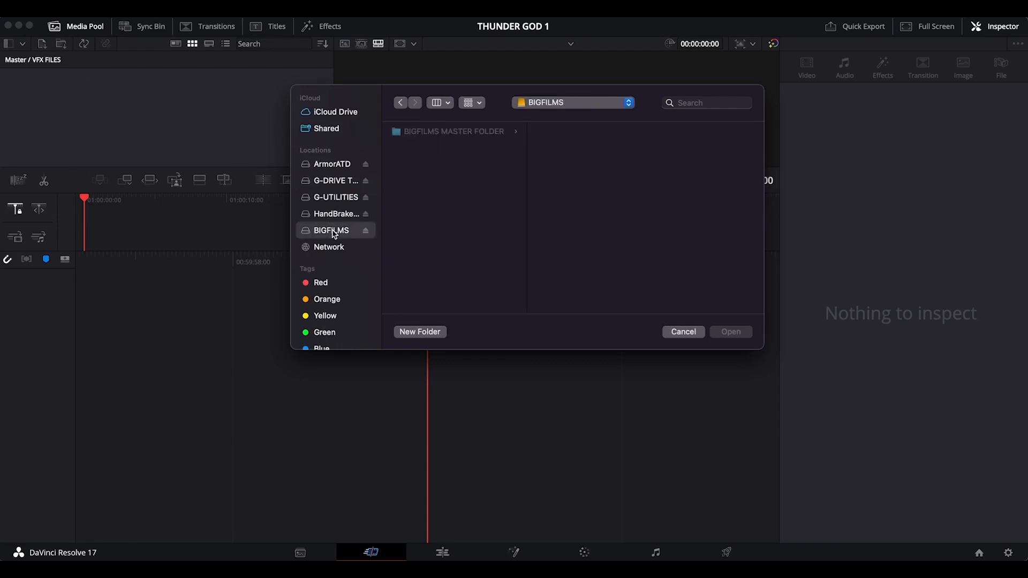
click(432, 134)
click(576, 169)
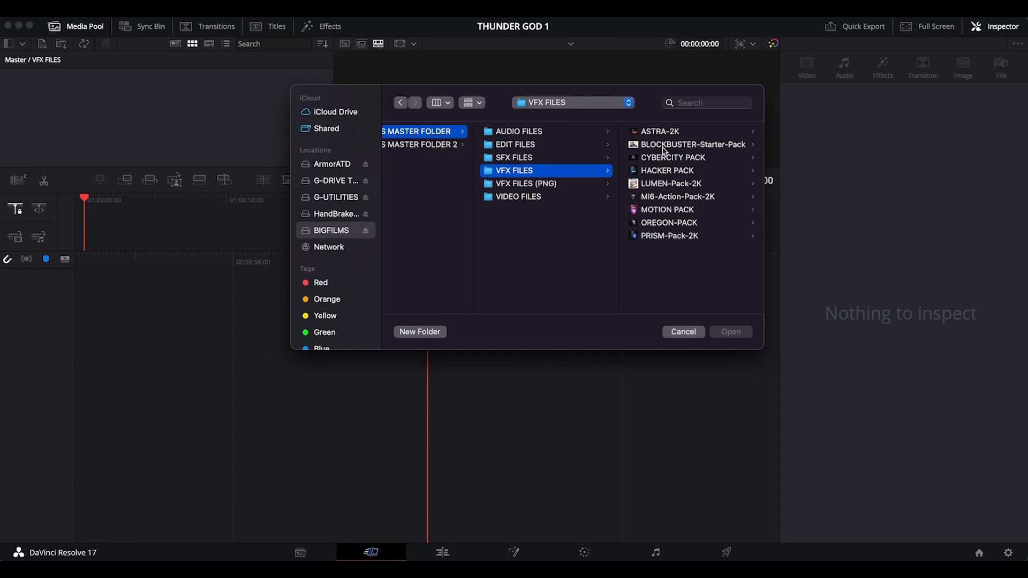
click(653, 146)
click(660, 134)
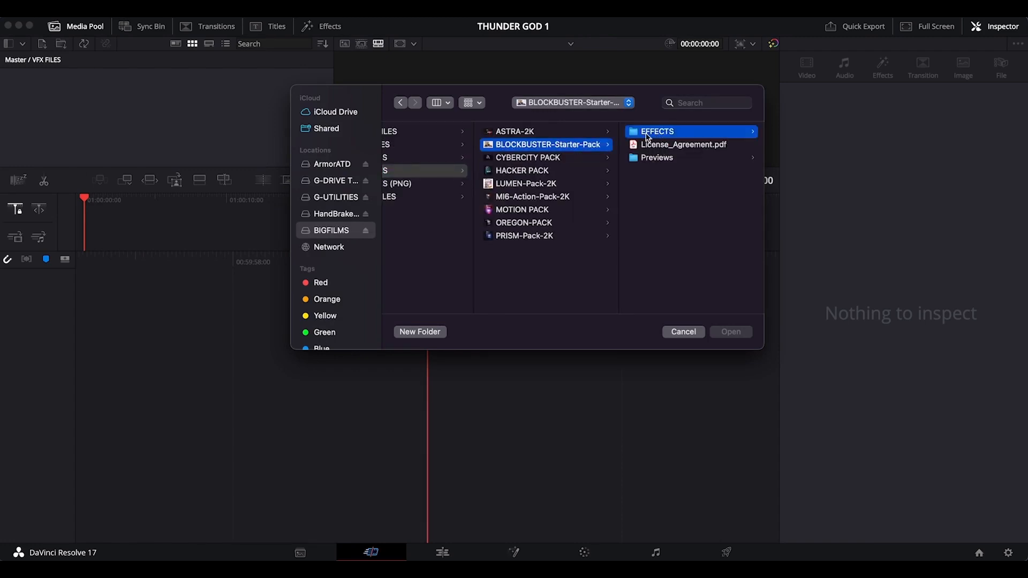
click(675, 172)
click(666, 137)
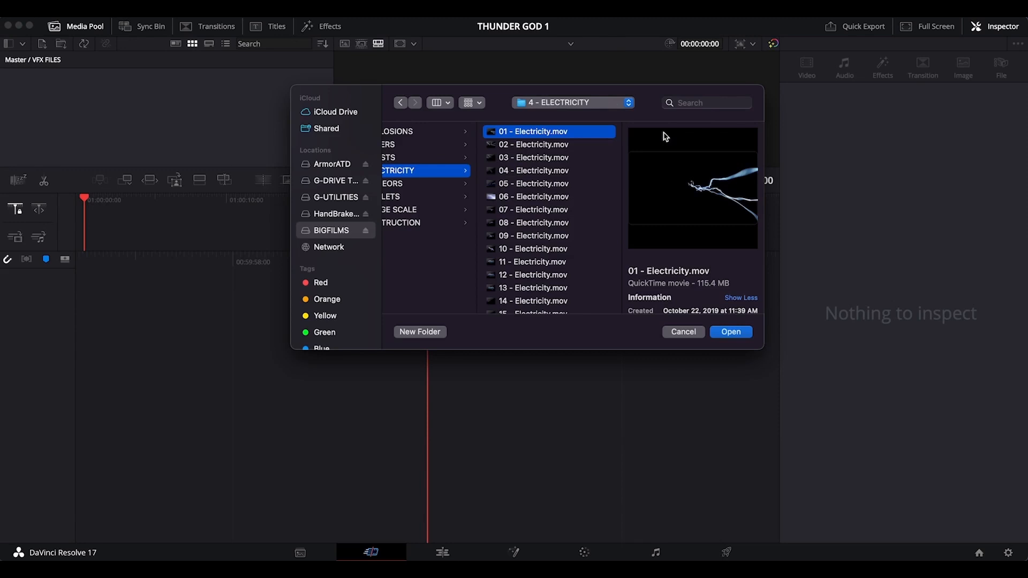
key(shift+Down)
key(shift+Down)
key(shift+Down)
key(shift+Down)
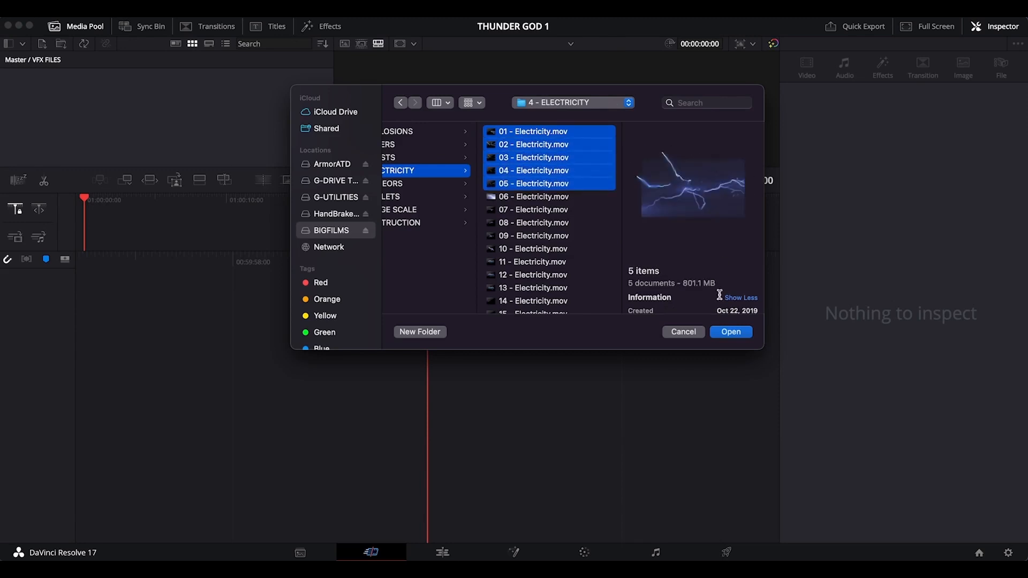
click(727, 334)
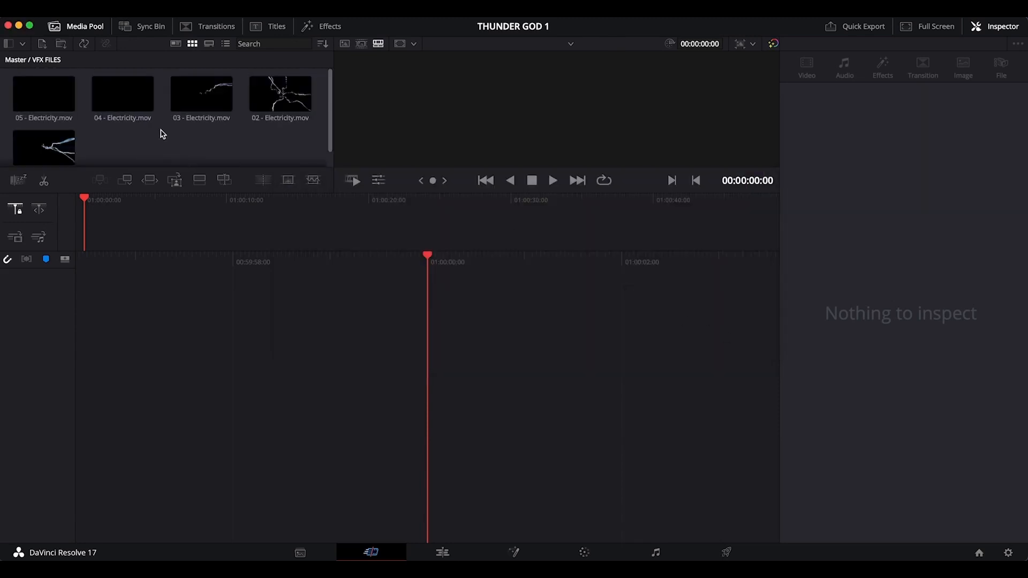
Switch to Finder and add Gun-Shell-01, Gun-Shell-02, Gun-Shell-Close-01 and Gun-Shell-Close-02 from MI6-Action-Pack-2K's 3 - Shells/01 - Gun folder to the VFX FILES bin.
mouse_move(330, 124)
mouse_down()
mouse_move(328, 155)
mouse_move(330, 110)
mouse_move(324, 135)
mouse_move(330, 120)
mouse_up()
key(ctrl+Up)
click(296, 167)
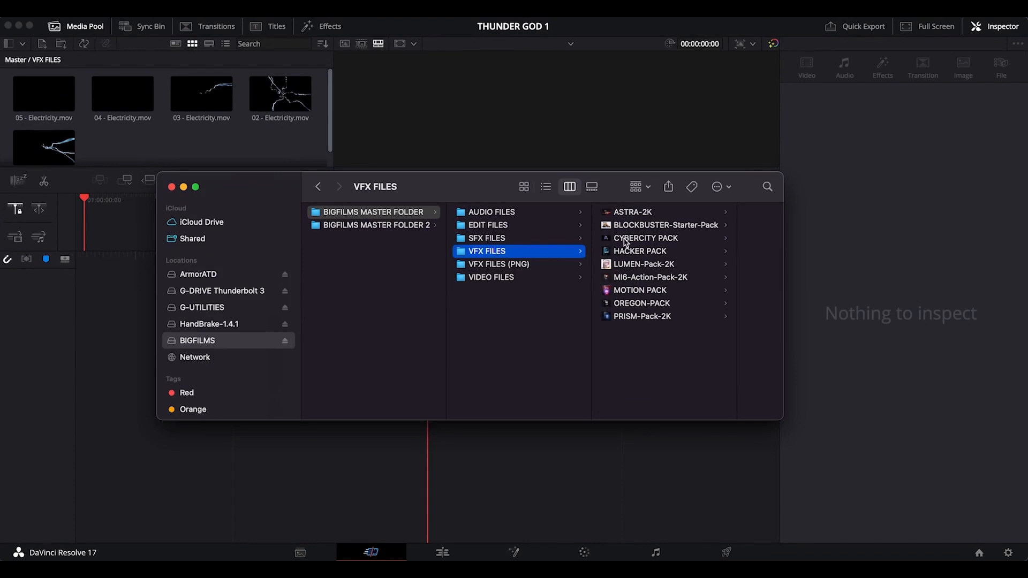
click(630, 278)
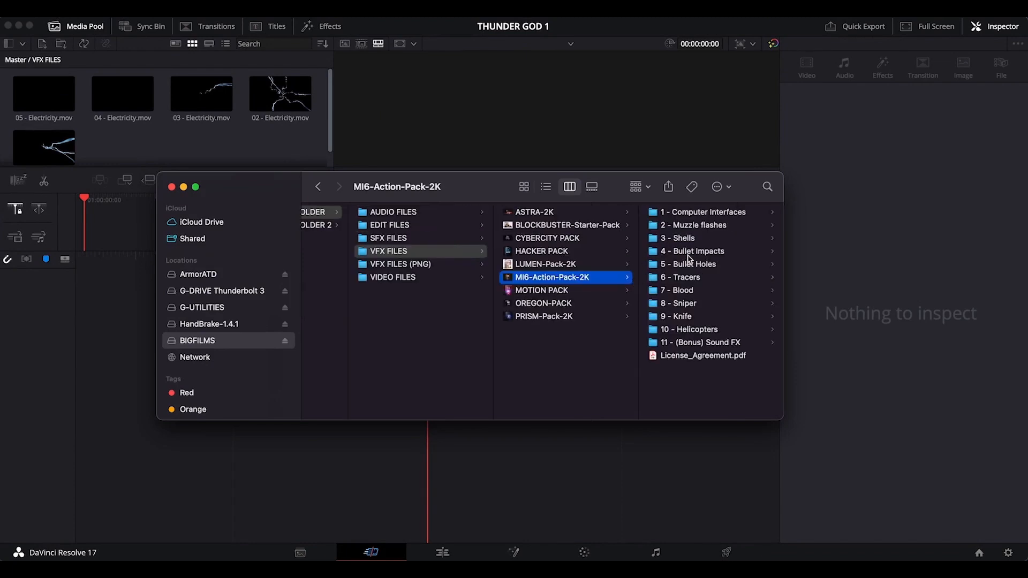
click(686, 238)
click(686, 214)
click(689, 214)
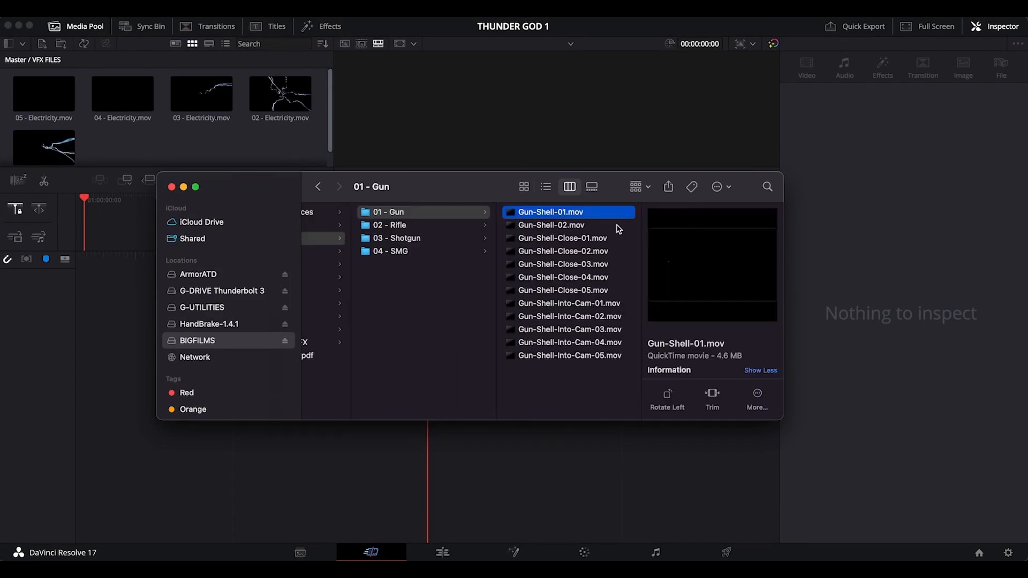
key(shift+Down)
key(shift+Down)
key(shift+Down)
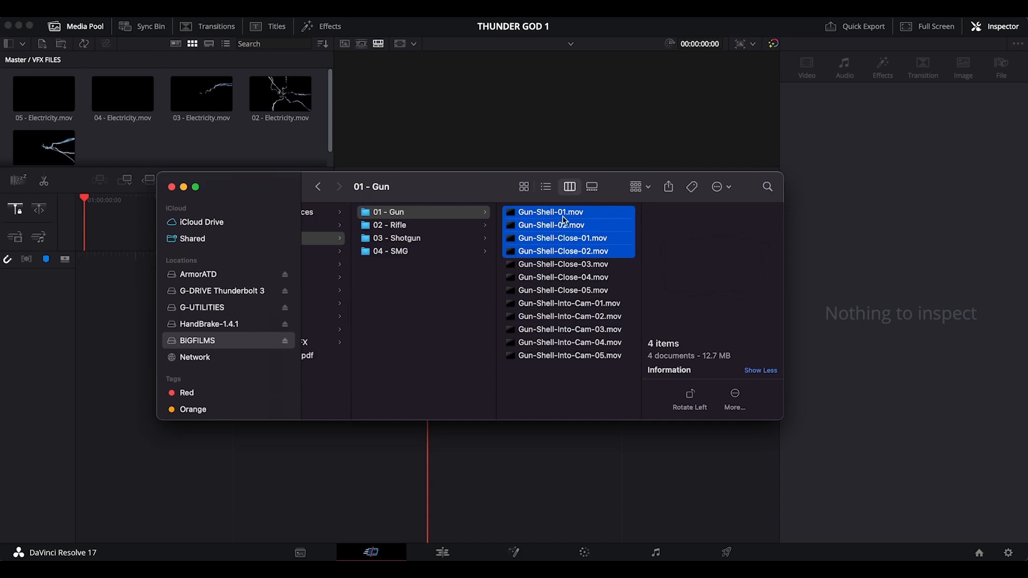
drag(562, 219, 221, 131)
Look over the clips in the VFX FILES bin and the MI6-Action-Pack-2K source folders in Finder.
click(325, 122)
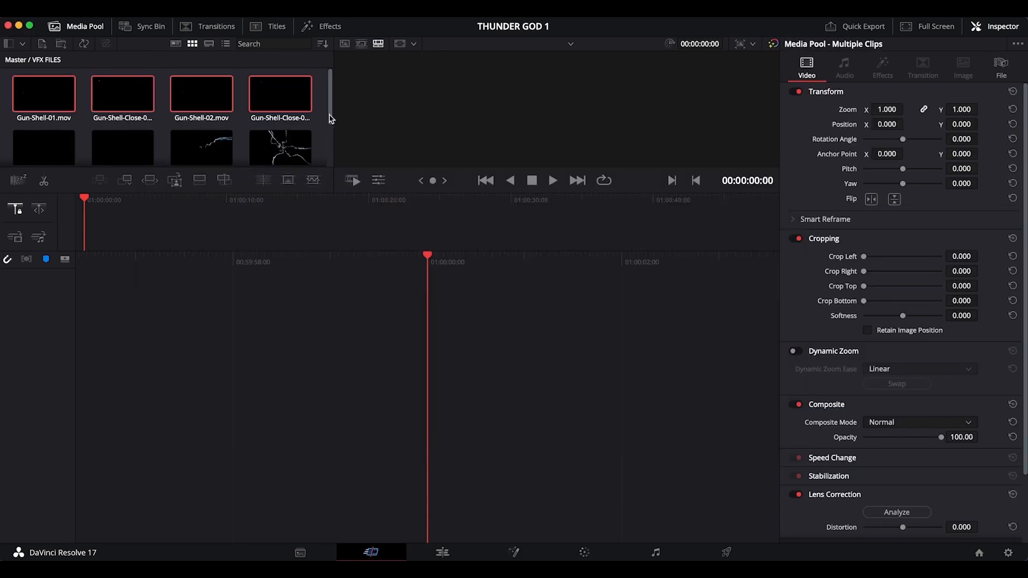
scroll(324, 134, down, 1)
scroll(300, 118, up, 2)
key(ctrl+Up)
click(370, 195)
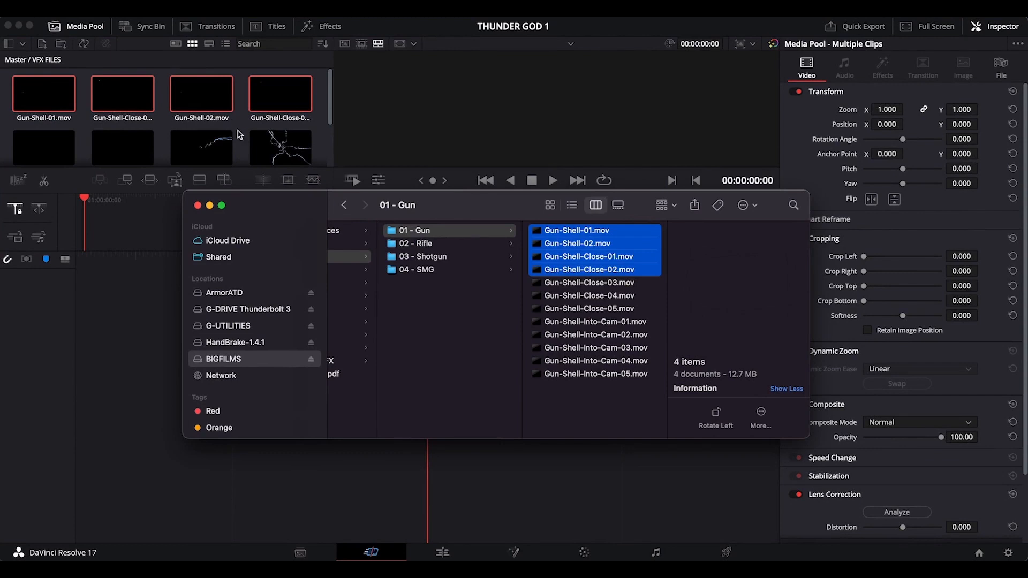
scroll(568, 289, left, 5)
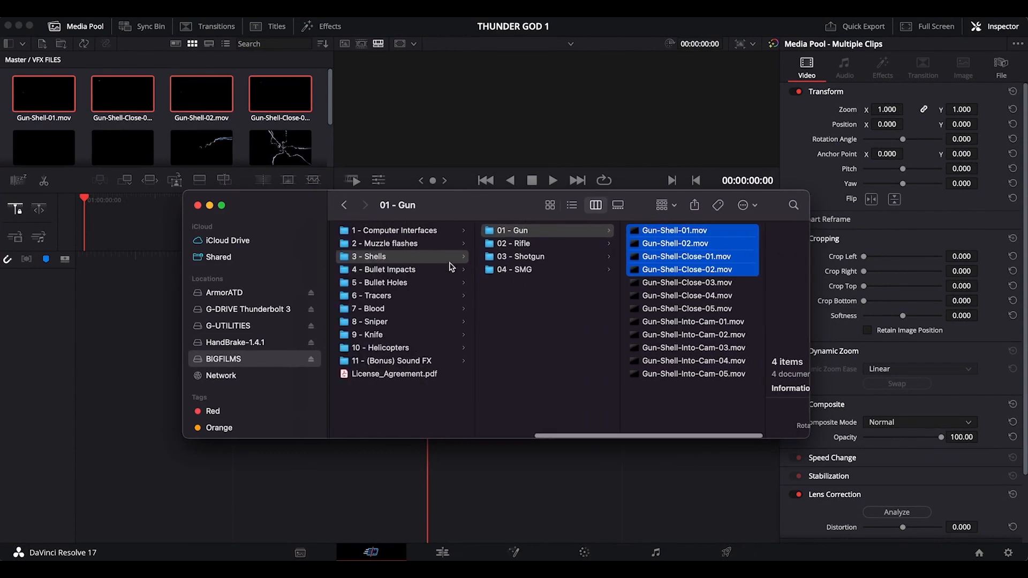
scroll(452, 266, left, 3)
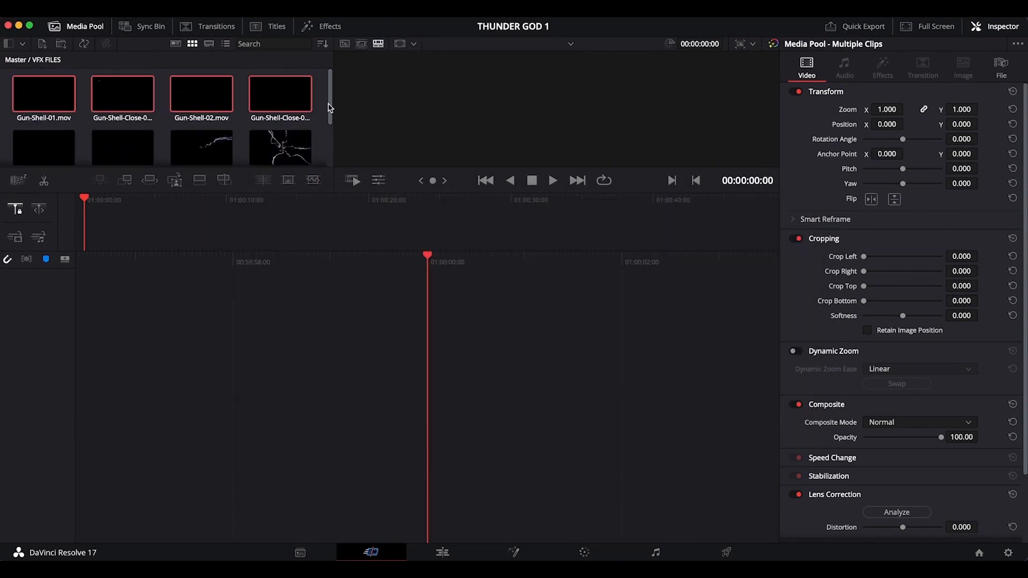
Return to the Master bin in DaVinci Resolve.
click(25, 44)
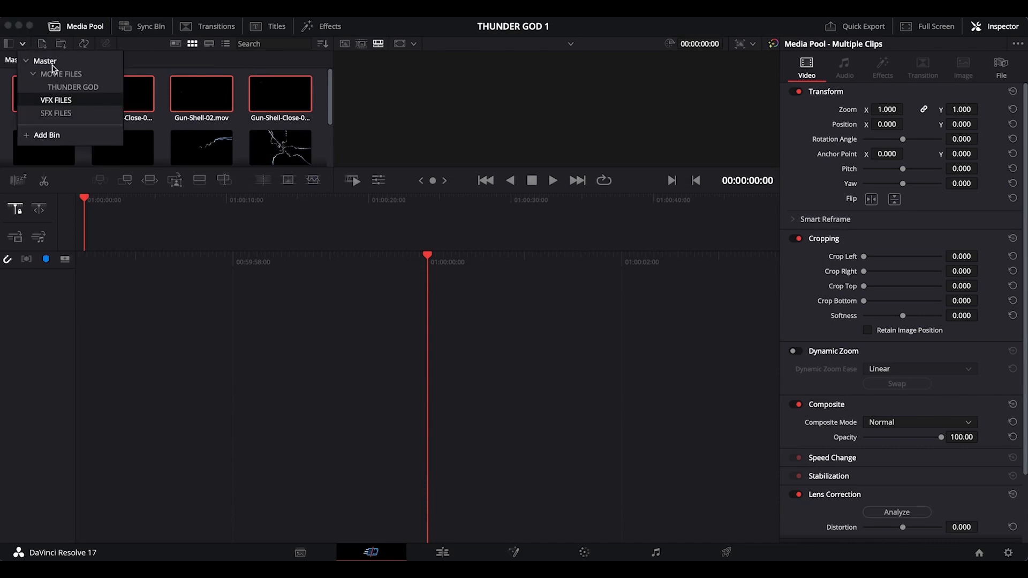
click(45, 61)
click(166, 137)
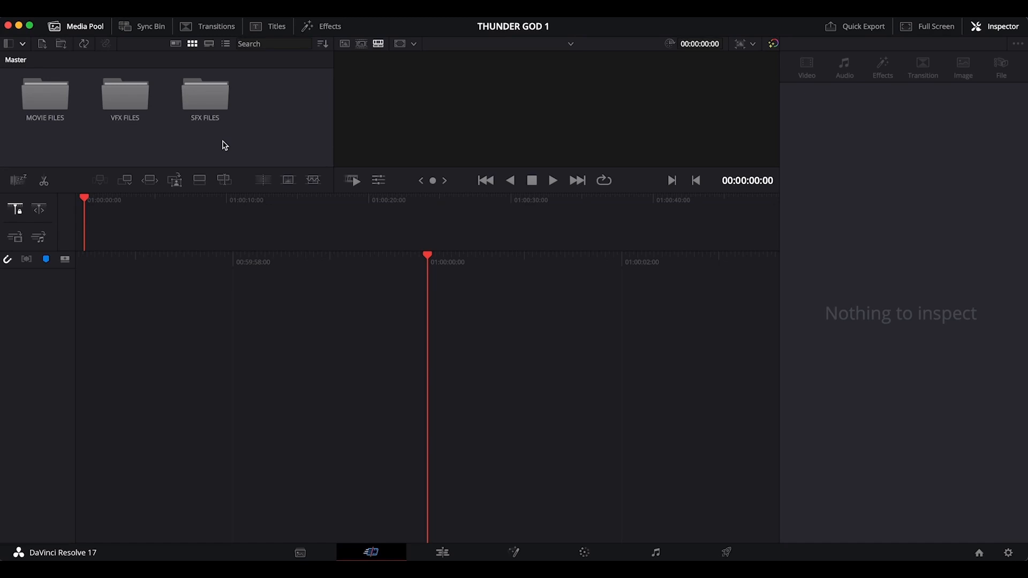
Place Thor-01.mov from MOVIE FILES' THUNDER GOD bin on a new timeline and scrub the playhead to 01:00:00:18.
double_click(56, 93)
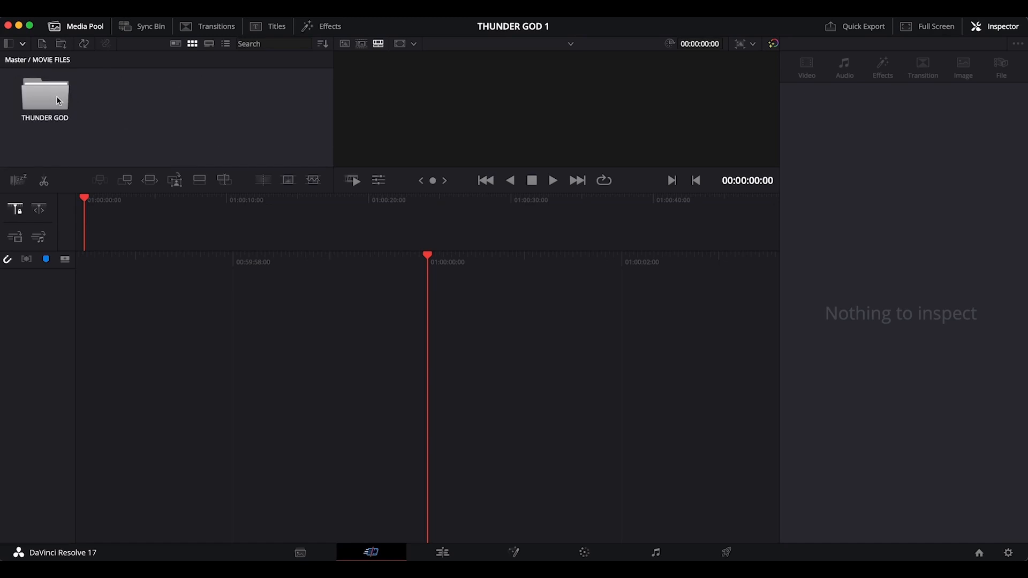
click(57, 87)
double_click(56, 88)
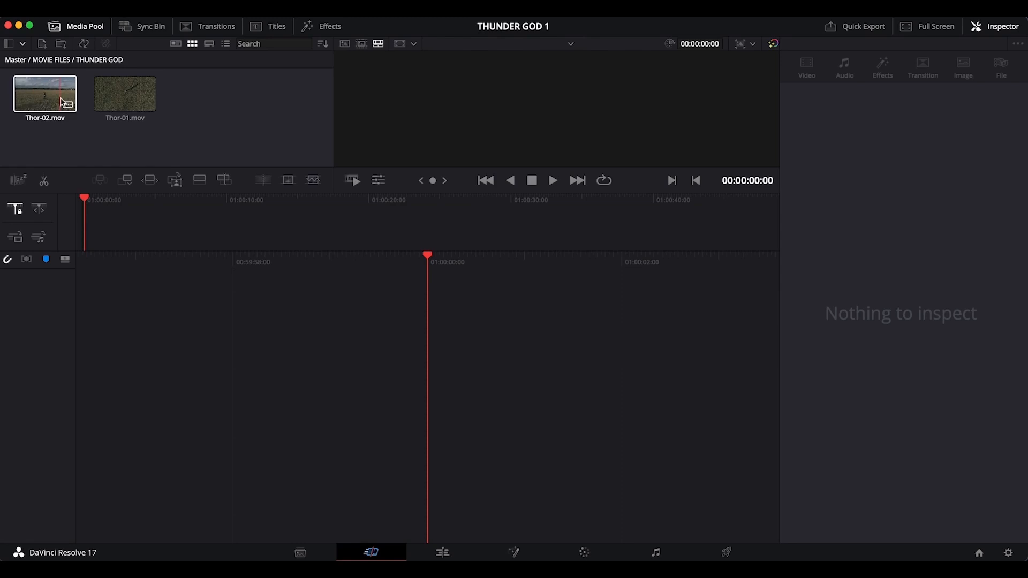
drag(125, 99, 121, 253)
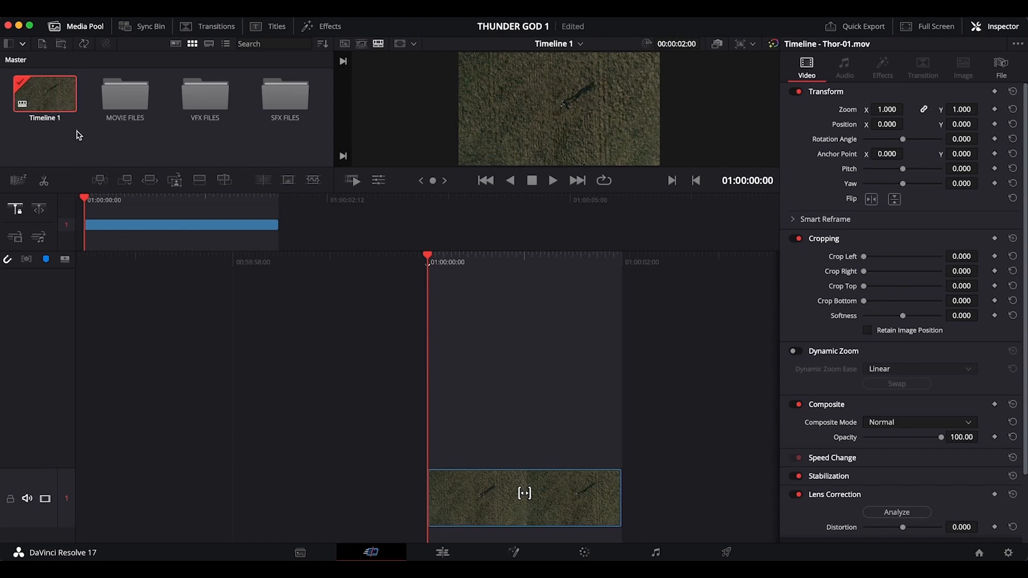
drag(89, 205, 158, 218)
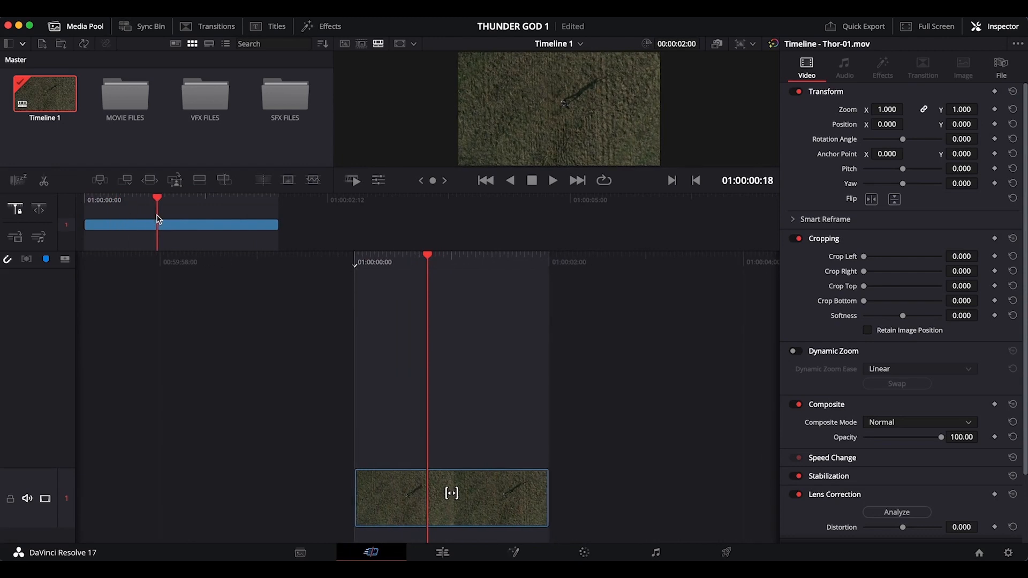